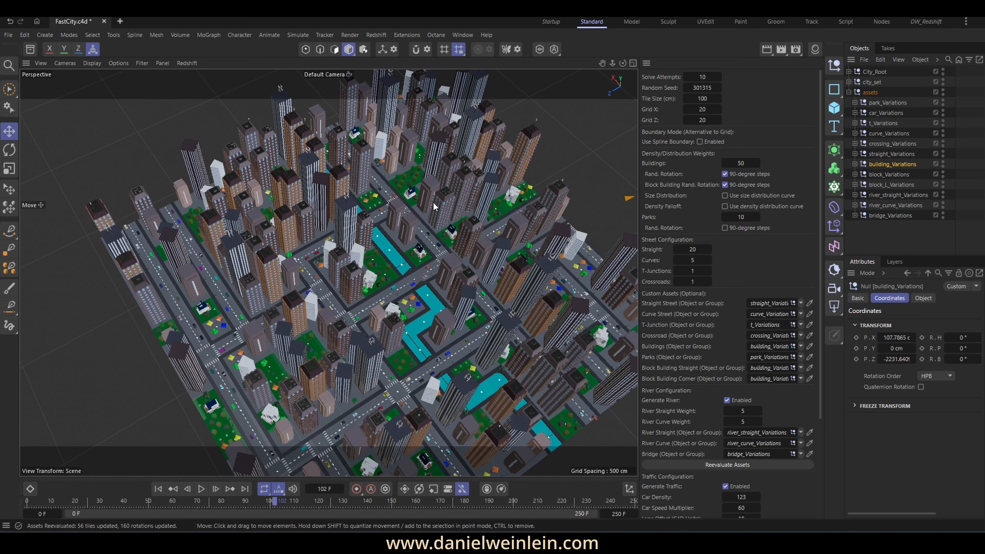
Reevaluate the city's assets with 90-degree random rotation for buildings and block buildings
{"action": "scroll", "coordinate": [449, 209], "scroll_direction": "up", "scroll_amount": 2}
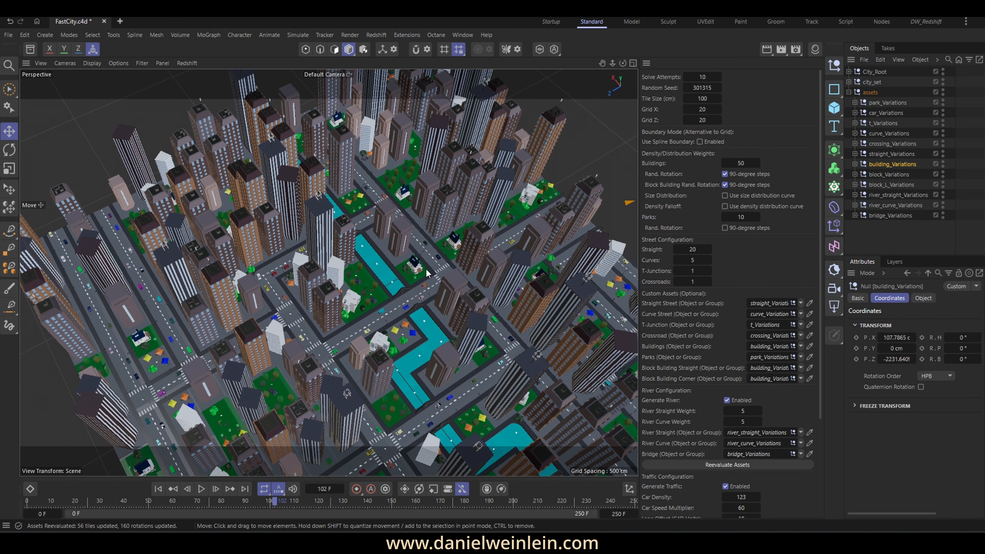
{"action": "scroll", "coordinate": [350, 322], "scroll_direction": "down", "scroll_amount": 3}
{"action": "mouse_move", "coordinate": [351, 321]}
{"action": "left_mouse_down", "text": "alt"}
{"action": "mouse_move", "coordinate": [360, 355]}
{"action": "mouse_move", "coordinate": [361, 334]}
{"action": "left_mouse_up", "text": "alt"}
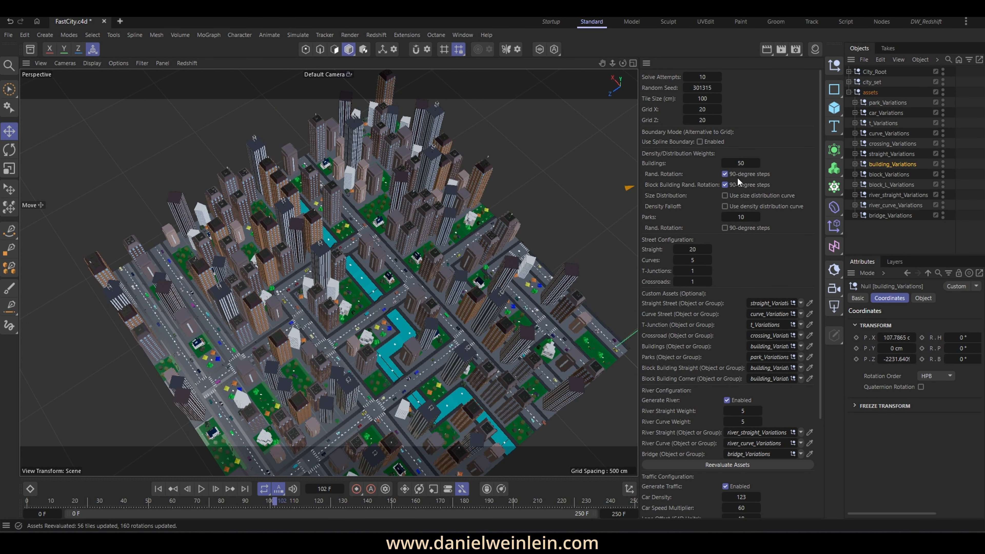
{"action": "left_click", "coordinate": [736, 465]}
{"action": "left_click_drag", "start_coordinate": [403, 248], "coordinate": [337, 242], "text": "alt"}
{"action": "scroll", "coordinate": [337, 243], "scroll_direction": "up", "scroll_amount": 5}
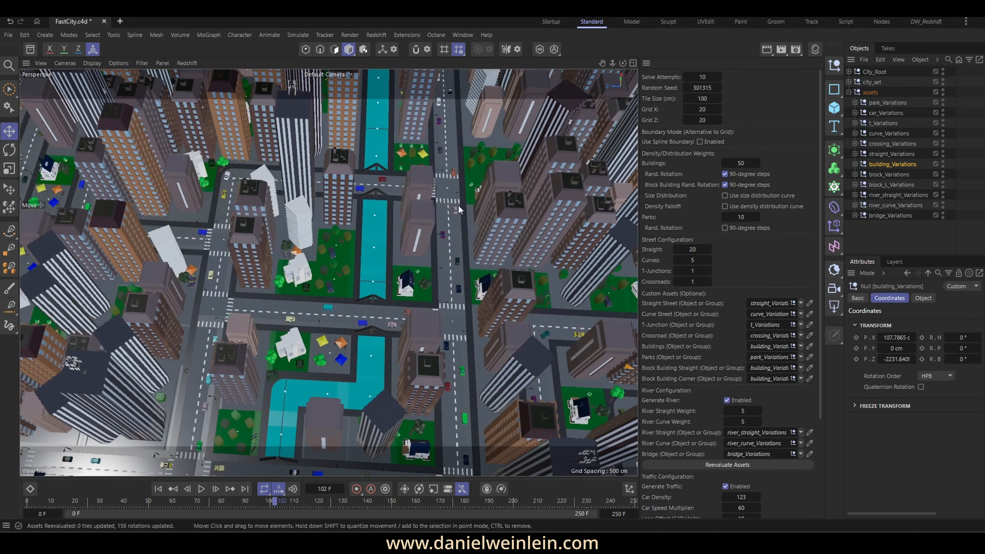
Enable random rotation in 90-degree steps for the parks and reevaluate the assets
{"action": "left_click", "coordinate": [724, 227]}
{"action": "scroll", "coordinate": [435, 293], "scroll_direction": "up", "scroll_amount": 5}
{"action": "left_click", "coordinate": [727, 464]}
{"action": "scroll", "coordinate": [435, 294], "scroll_direction": "down", "scroll_amount": 8}
{"action": "left_click_drag", "start_coordinate": [388, 271], "coordinate": [318, 241], "text": "alt"}
Enable the building size distribution curve, load the Linear up preset and reevaluate the assets
{"action": "left_click", "coordinate": [724, 195]}
{"action": "mouse_move", "coordinate": [805, 209]}
{"action": "left_mouse_down"}
{"action": "mouse_move", "coordinate": [777, 212]}
{"action": "mouse_move", "coordinate": [806, 211]}
{"action": "left_mouse_up"}
{"action": "left_click", "coordinate": [671, 290]}
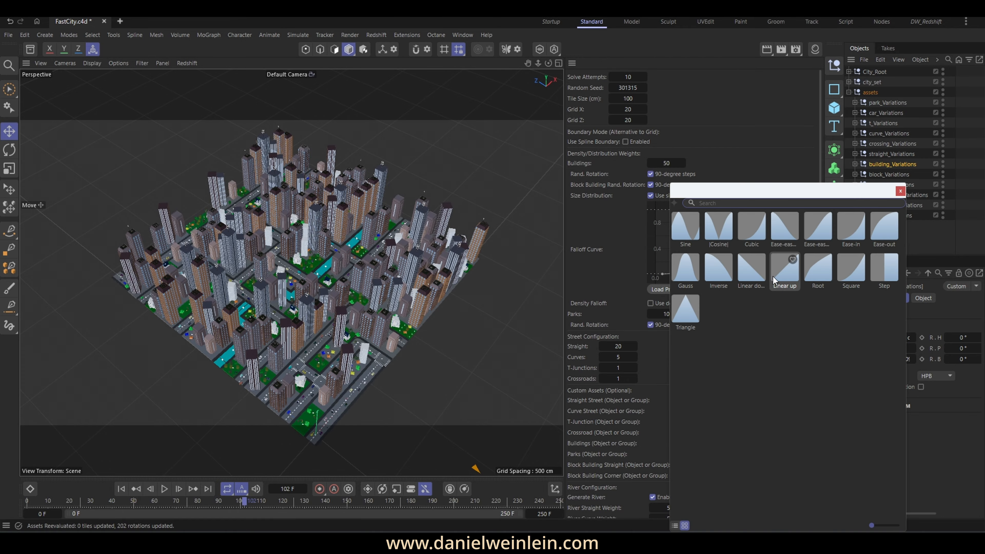
{"action": "left_click", "coordinate": [784, 279]}
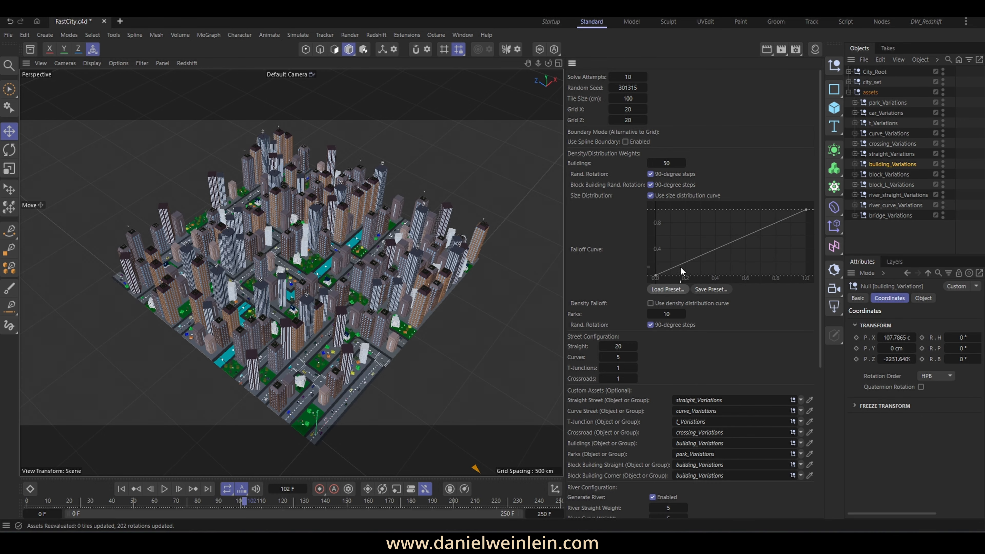
{"action": "scroll", "coordinate": [665, 315], "scroll_direction": "down", "scroll_amount": 5}
{"action": "left_click", "coordinate": [690, 438]}
{"action": "left_click_drag", "start_coordinate": [174, 295], "coordinate": [136, 287], "text": "alt"}
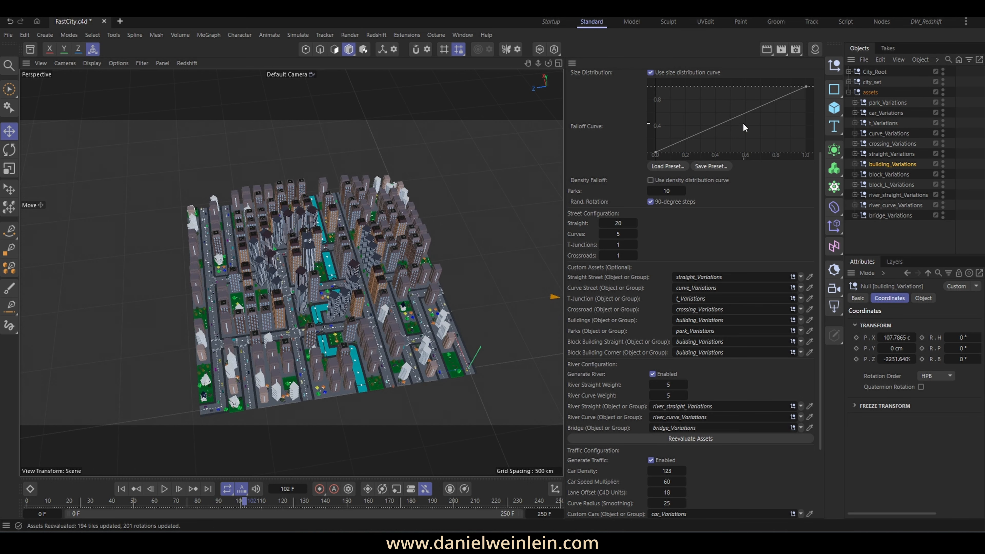
Shift the start point of the size falloff curve to about 0.37 at zero height and reevaluate the assets
{"action": "left_click_drag", "start_coordinate": [656, 152], "coordinate": [707, 156]}
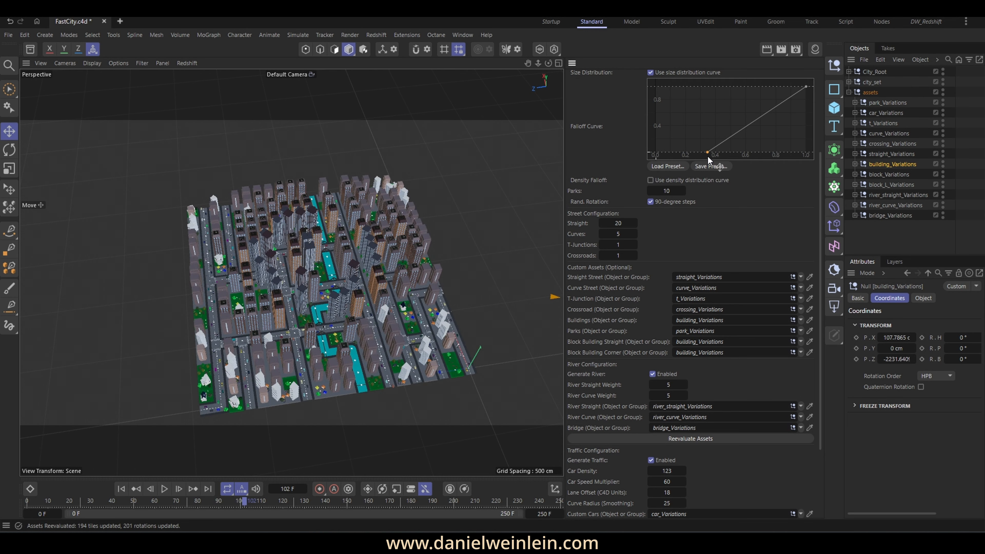
{"action": "left_click", "coordinate": [695, 440]}
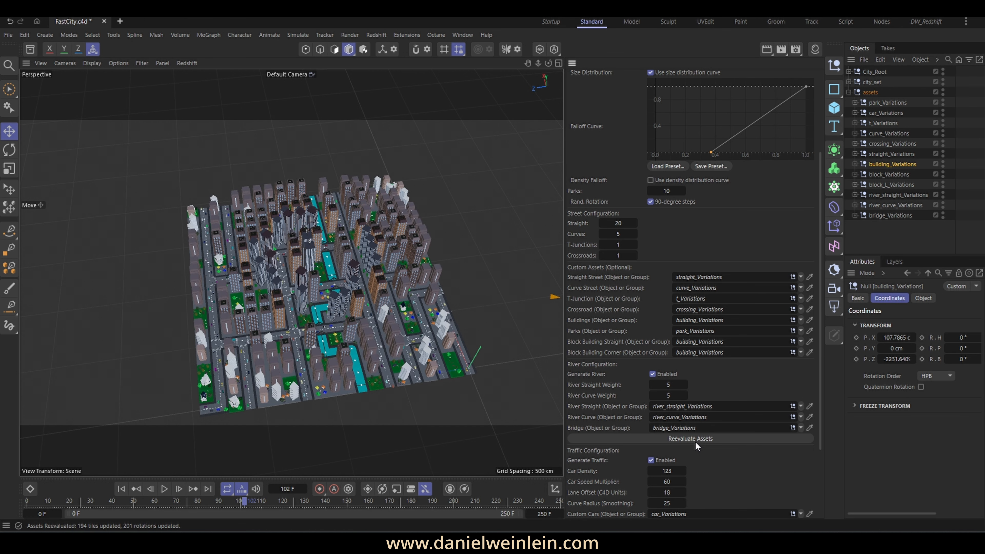
{"action": "left_click_drag", "start_coordinate": [374, 285], "coordinate": [303, 229], "text": "alt"}
{"action": "scroll", "coordinate": [344, 259], "scroll_direction": "up", "scroll_amount": 4}
{"action": "middle_click_drag", "start_coordinate": [351, 190], "coordinate": [290, 289], "text": "alt"}
{"action": "left_click_drag", "start_coordinate": [291, 293], "coordinate": [340, 230], "text": "alt"}
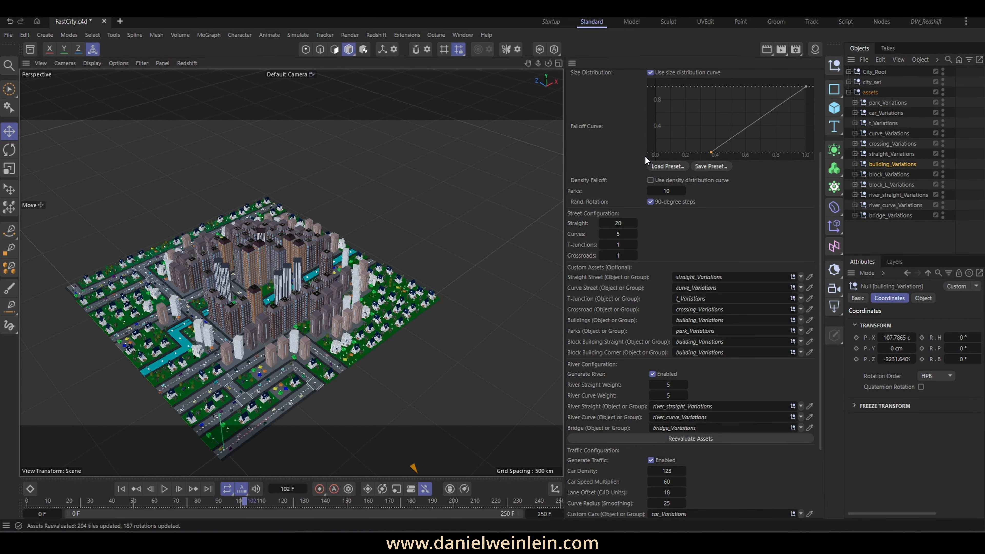
Turn off the size distribution curve, enable the density distribution curve instead and reevaluate the assets
{"action": "scroll", "coordinate": [679, 176], "scroll_direction": "up", "scroll_amount": 3}
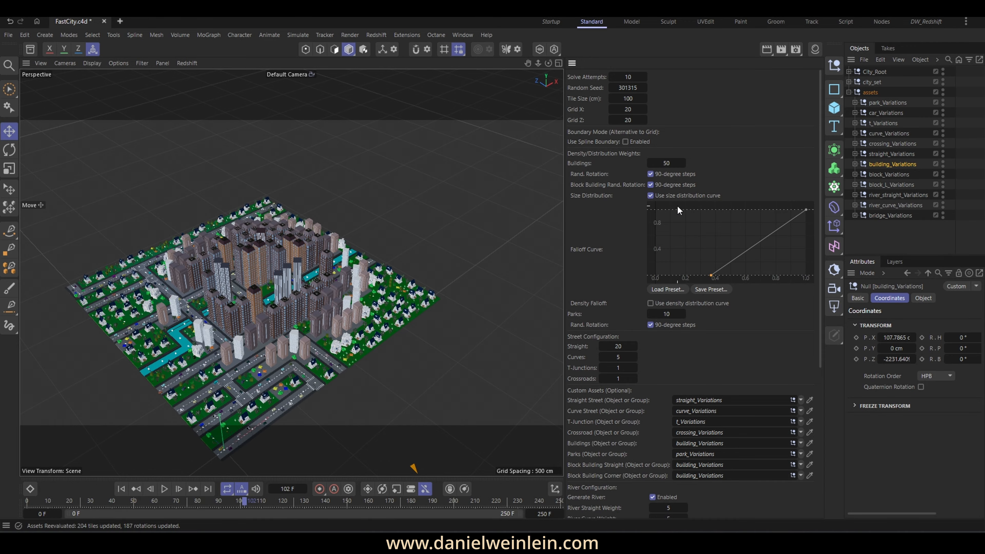
{"action": "left_click", "coordinate": [657, 196]}
{"action": "left_click", "coordinate": [663, 207]}
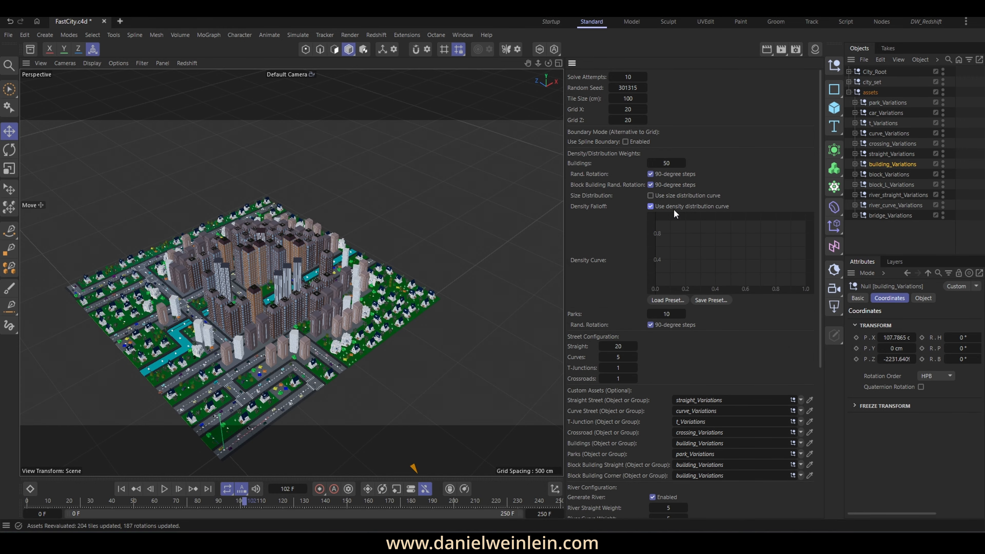
{"action": "scroll", "coordinate": [680, 206], "scroll_direction": "down", "scroll_amount": 3}
{"action": "left_click", "coordinate": [690, 439]}
{"action": "left_click_drag", "start_coordinate": [310, 286], "coordinate": [271, 287], "text": "alt"}
Steepen the density curve so it rises from about 0.33 to full density at about 0.58, and reevaluate the assets
{"action": "left_click_drag", "start_coordinate": [655, 163], "coordinate": [704, 163]}
{"action": "left_click_drag", "start_coordinate": [805, 97], "coordinate": [743, 95]}
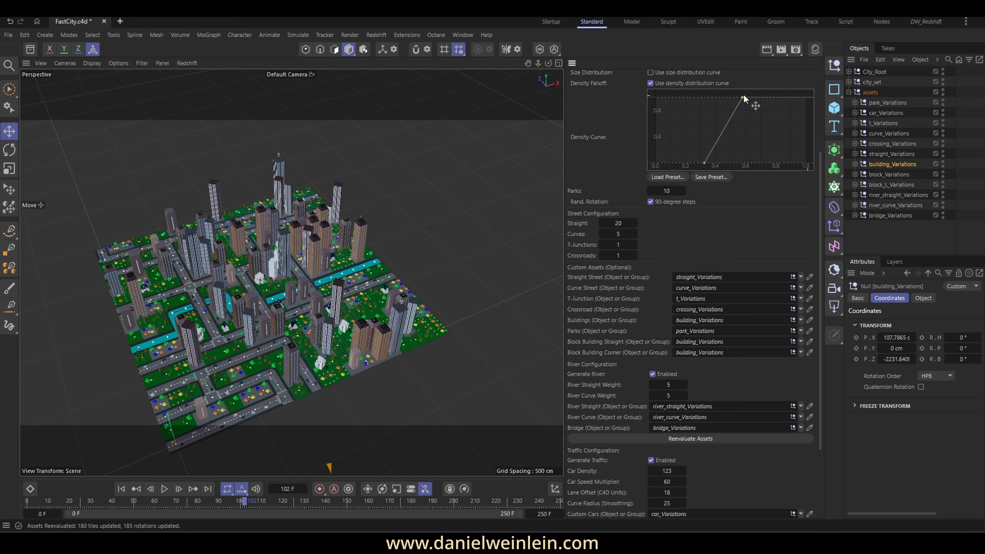
{"action": "left_click", "coordinate": [731, 438]}
{"action": "mouse_move", "coordinate": [334, 310]}
{"action": "left_mouse_down", "text": "alt"}
{"action": "mouse_move", "coordinate": [270, 299]}
{"action": "mouse_move", "coordinate": [341, 299]}
{"action": "left_mouse_up", "text": "alt"}
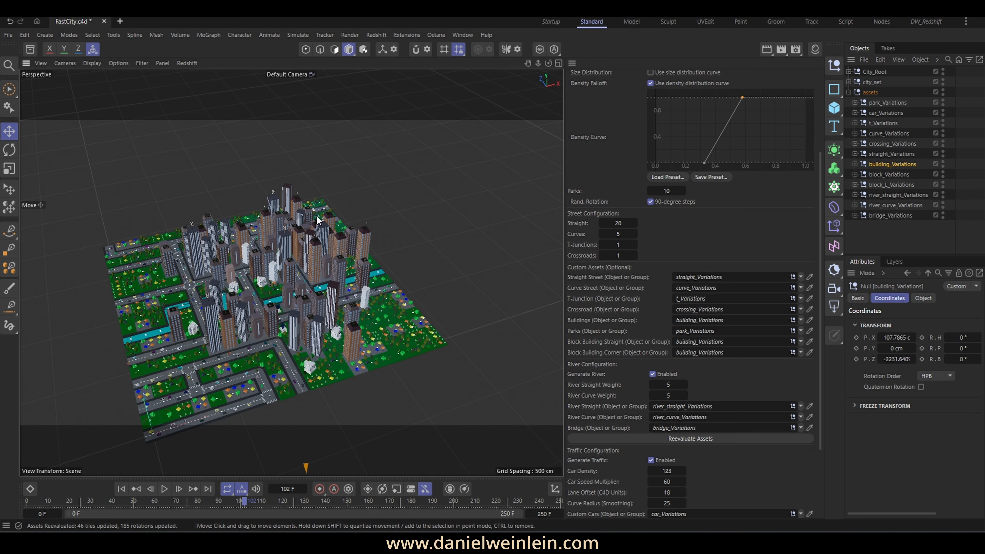
{"action": "left_click_drag", "start_coordinate": [256, 400], "coordinate": [368, 293], "text": "alt"}
{"action": "scroll", "coordinate": [342, 275], "scroll_direction": "down", "scroll_amount": 2}
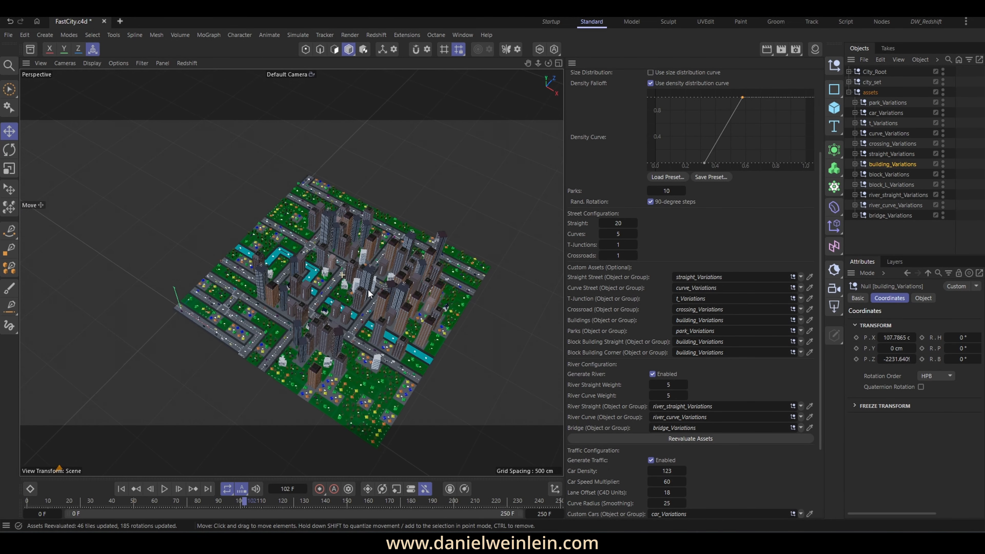
{"action": "middle_click_drag", "start_coordinate": [369, 291], "coordinate": [337, 293], "text": "alt"}
{"action": "scroll", "coordinate": [657, 236], "scroll_direction": "down", "scroll_amount": 3}
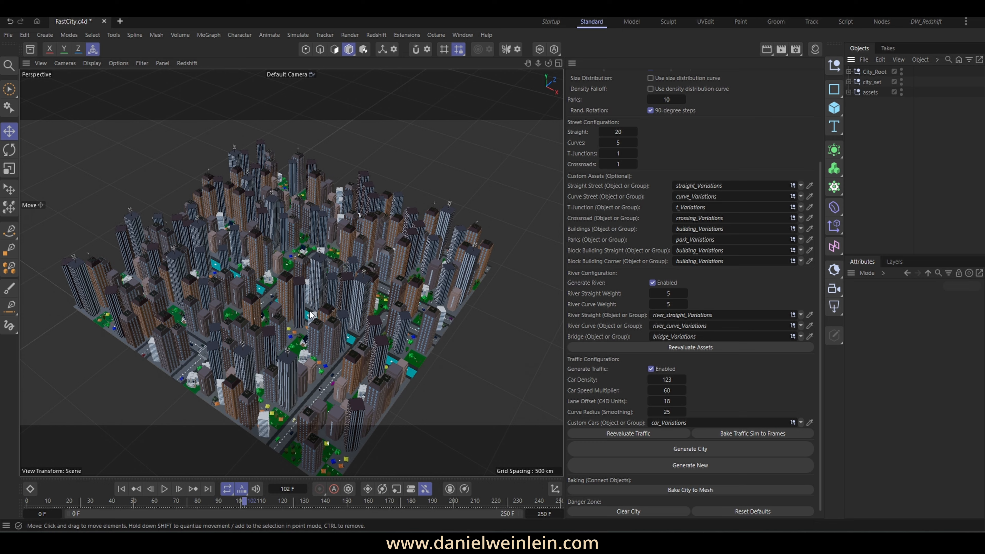
Set the grid to 50 tiles in X and 80 in Z and generate the city
{"action": "mouse_move", "coordinate": [330, 288]}
{"action": "left_mouse_down", "text": "alt"}
{"action": "mouse_move", "coordinate": [253, 293]}
{"action": "mouse_move", "coordinate": [343, 274]}
{"action": "left_mouse_up", "text": "alt"}
{"action": "scroll", "coordinate": [264, 276], "scroll_direction": "down", "scroll_amount": 5}
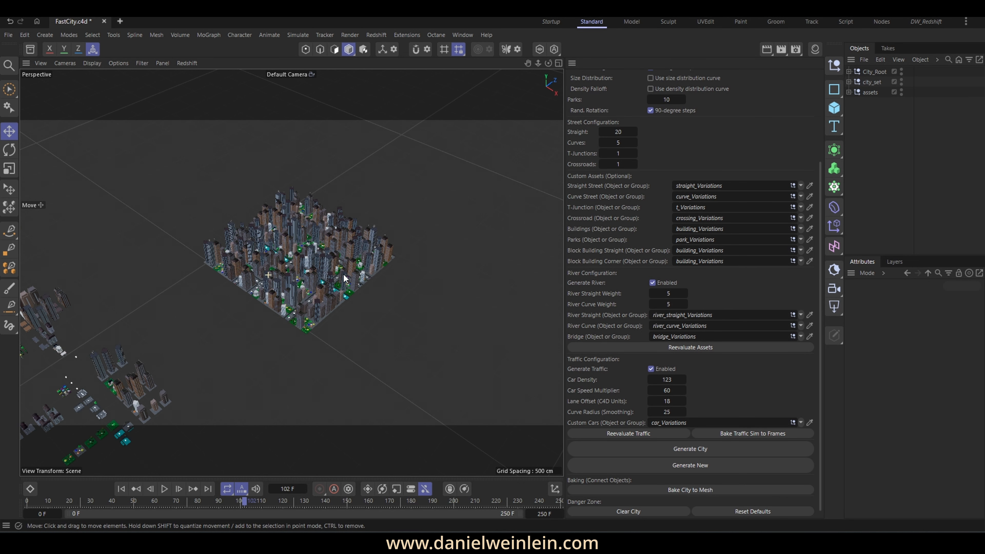
{"action": "scroll", "coordinate": [662, 167], "scroll_direction": "up", "scroll_amount": 3}
{"action": "left_click", "coordinate": [639, 110]}
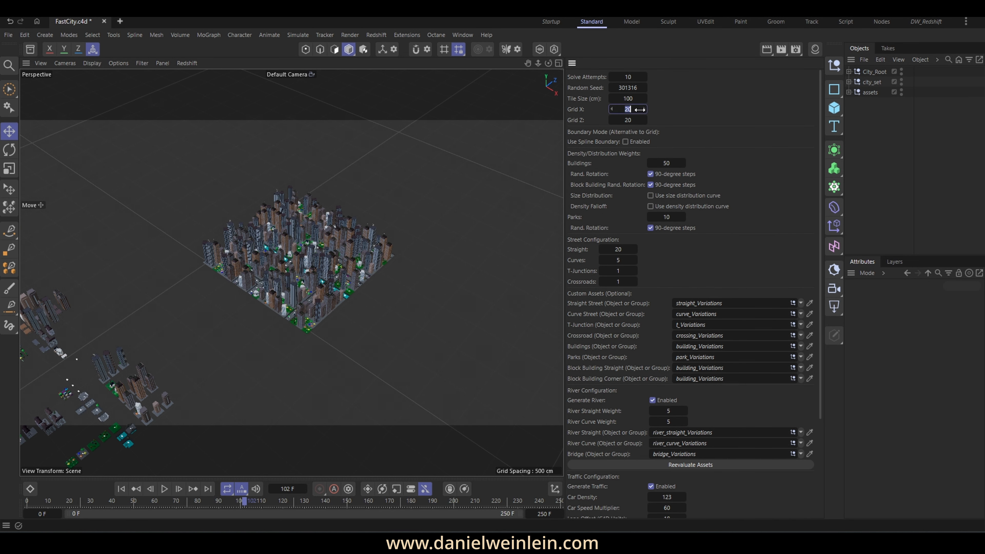
{"action": "type", "text": "50"}
{"action": "key", "text": "Tab"}
{"action": "type", "text": "80"}
{"action": "scroll", "coordinate": [686, 388], "scroll_direction": "down", "scroll_amount": 3}
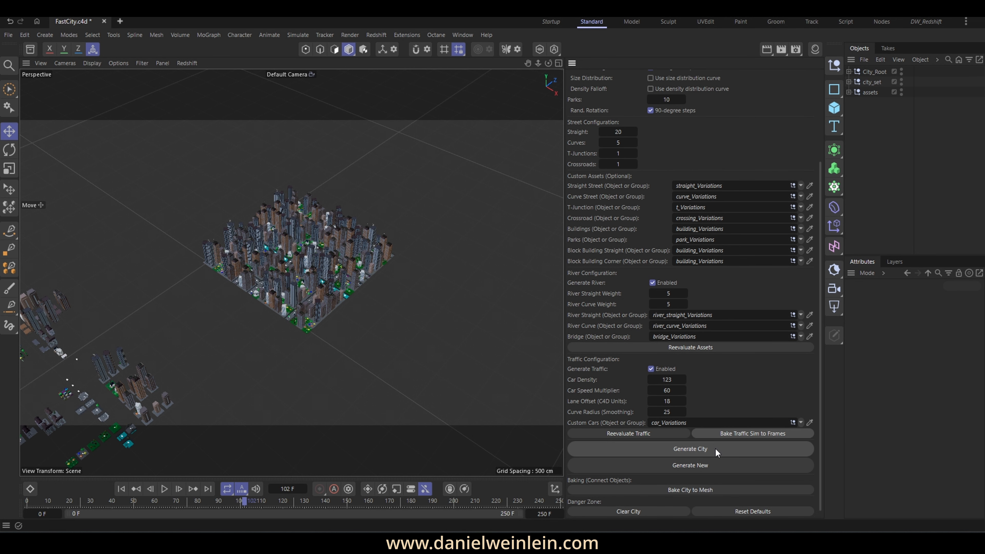
{"action": "left_click", "coordinate": [691, 449]}
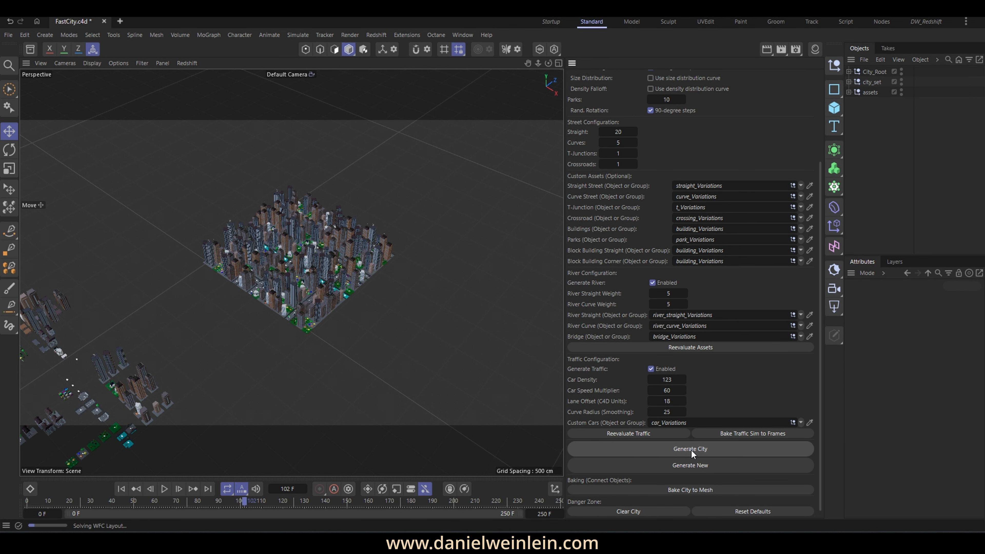
{"action": "left_click_drag", "start_coordinate": [337, 240], "coordinate": [303, 233], "text": "alt"}
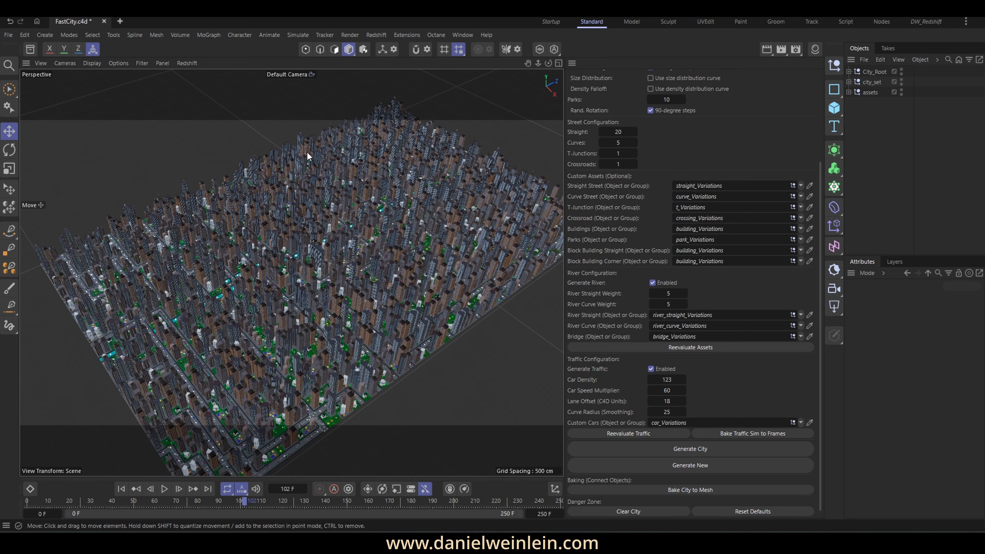
Bake the city to mesh and lift the buildings mesh about 1536 cm above the streets
{"action": "left_click", "coordinate": [690, 490]}
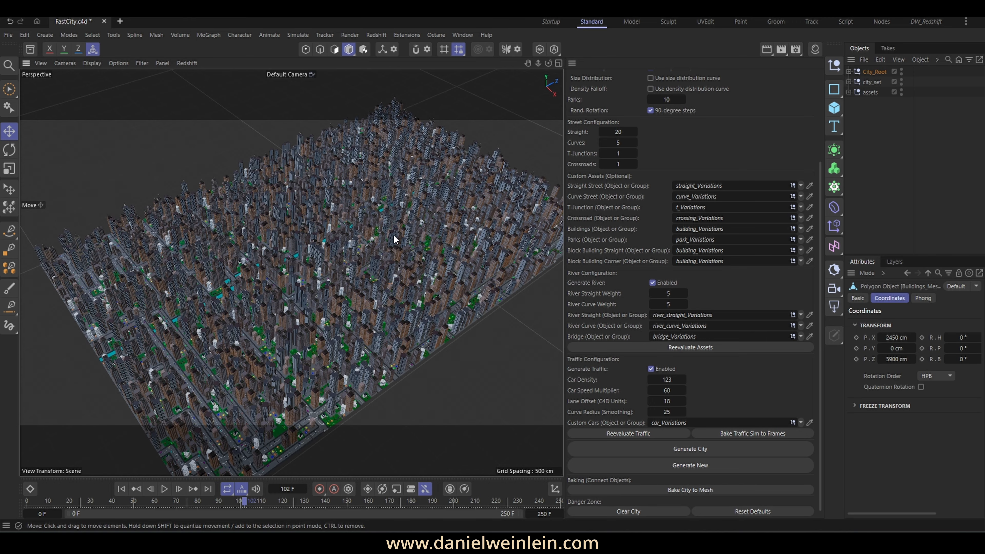
{"action": "left_click_drag", "start_coordinate": [334, 206], "coordinate": [338, 140]}
{"action": "left_click_drag", "start_coordinate": [372, 408], "coordinate": [378, 382]}
{"action": "left_click_drag", "start_coordinate": [338, 139], "coordinate": [339, 127]}
Select the baked streets mesh and move it vertically downward, away from the parks
{"action": "left_click_drag", "start_coordinate": [378, 382], "coordinate": [404, 374], "text": "alt"}
{"action": "middle_click_drag", "start_coordinate": [404, 375], "coordinate": [384, 278], "text": "alt"}
{"action": "left_click_drag", "start_coordinate": [385, 277], "coordinate": [331, 265], "text": "alt"}
{"action": "right_click_drag", "start_coordinate": [331, 265], "coordinate": [378, 234], "text": "alt"}
{"action": "middle_click_drag", "start_coordinate": [378, 235], "coordinate": [382, 322], "text": "alt"}
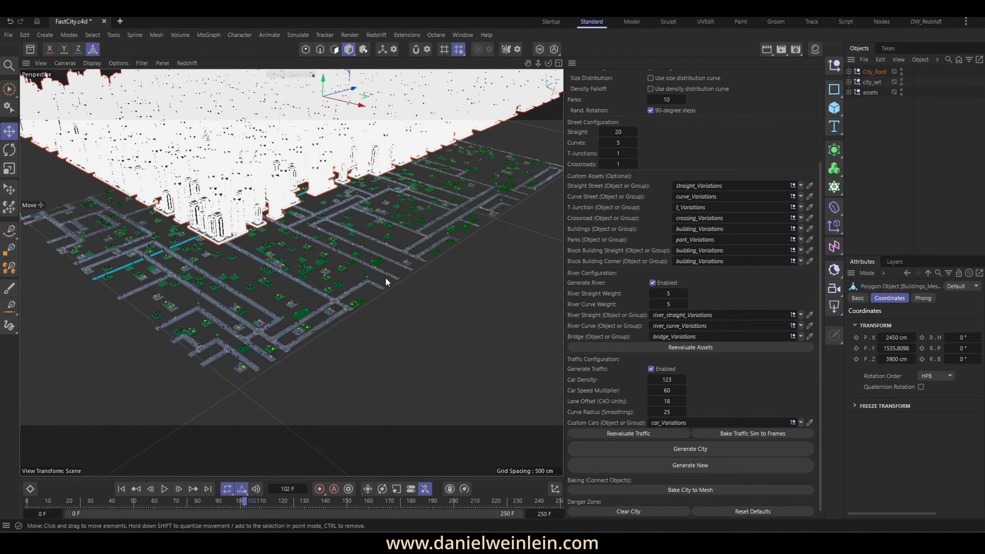
{"action": "left_click", "coordinate": [382, 322]}
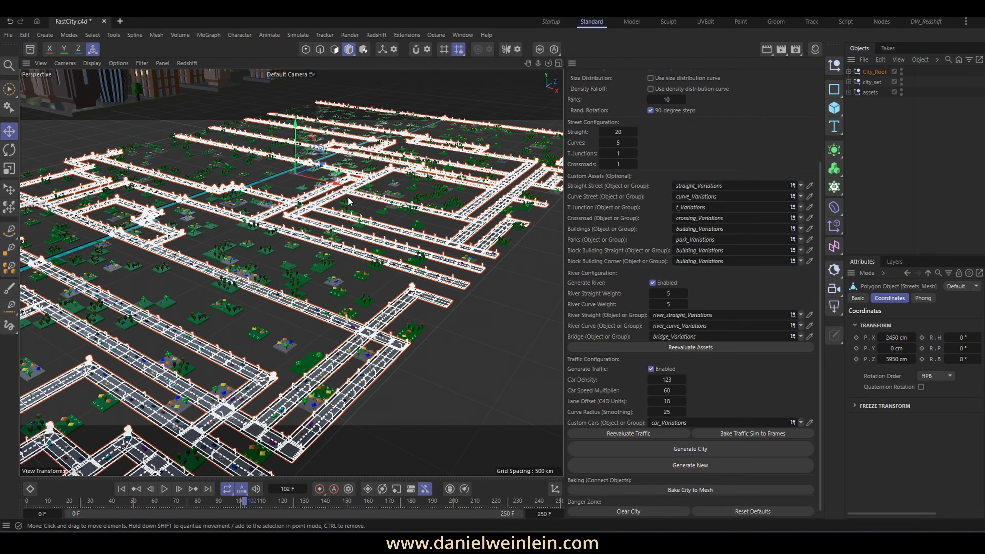
{"action": "left_click_drag", "start_coordinate": [296, 131], "coordinate": [298, 204]}
{"action": "left_click", "coordinate": [304, 282]}
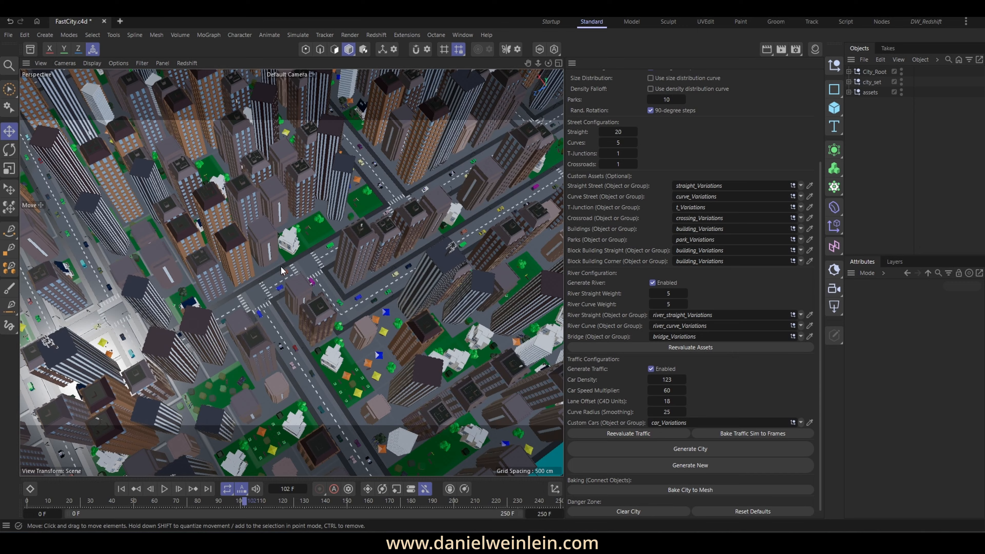
Play the animation to examine the car traffic on the streets up close, and stop playback
{"action": "left_click", "coordinate": [165, 489]}
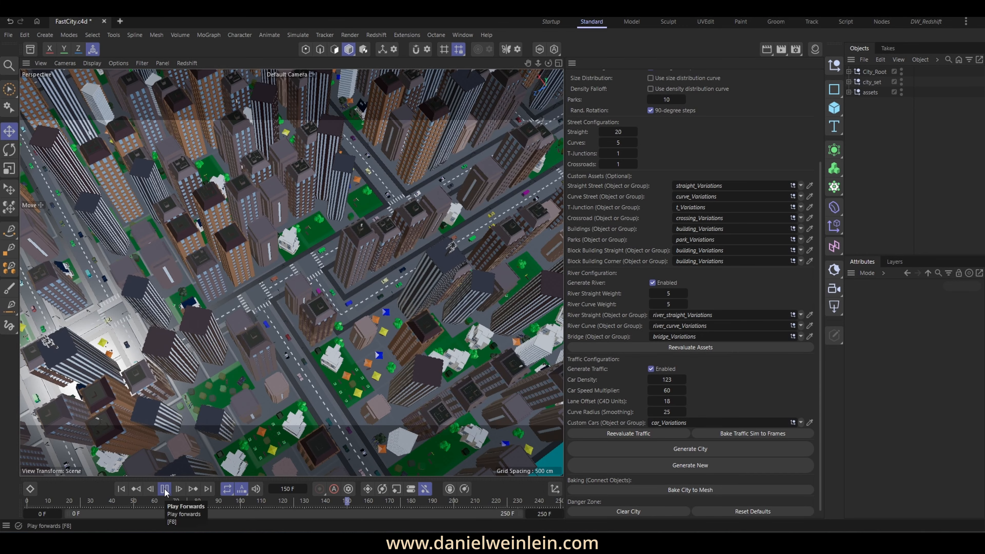
{"action": "left_click_drag", "start_coordinate": [382, 306], "coordinate": [292, 231], "text": "alt"}
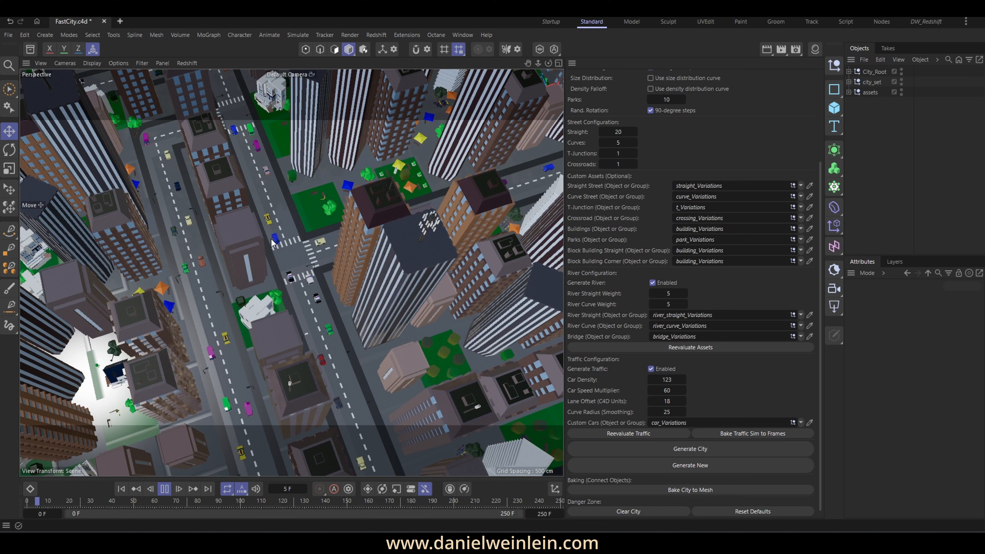
{"action": "left_click", "coordinate": [165, 491]}
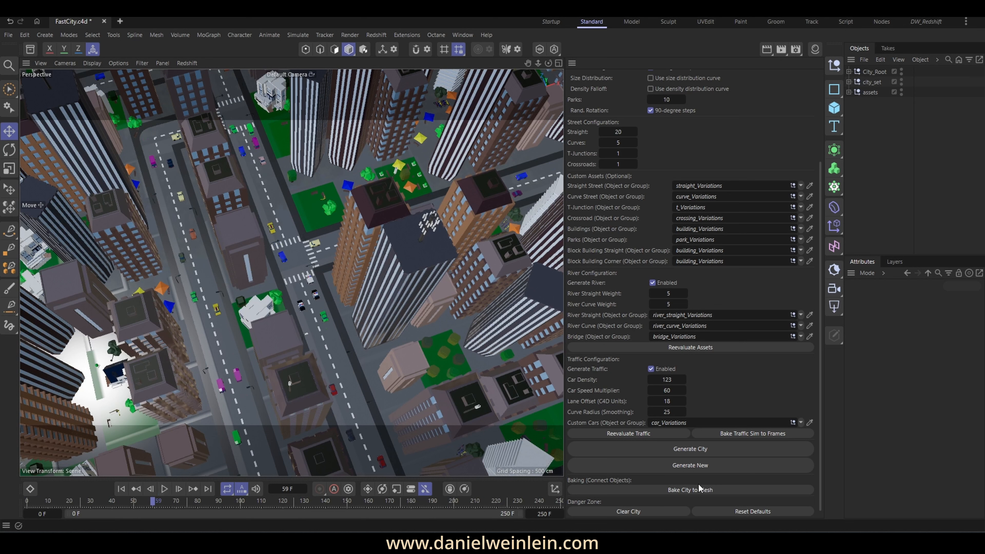
Bake the city to mesh again and undo the bake
{"action": "left_click", "coordinate": [714, 491]}
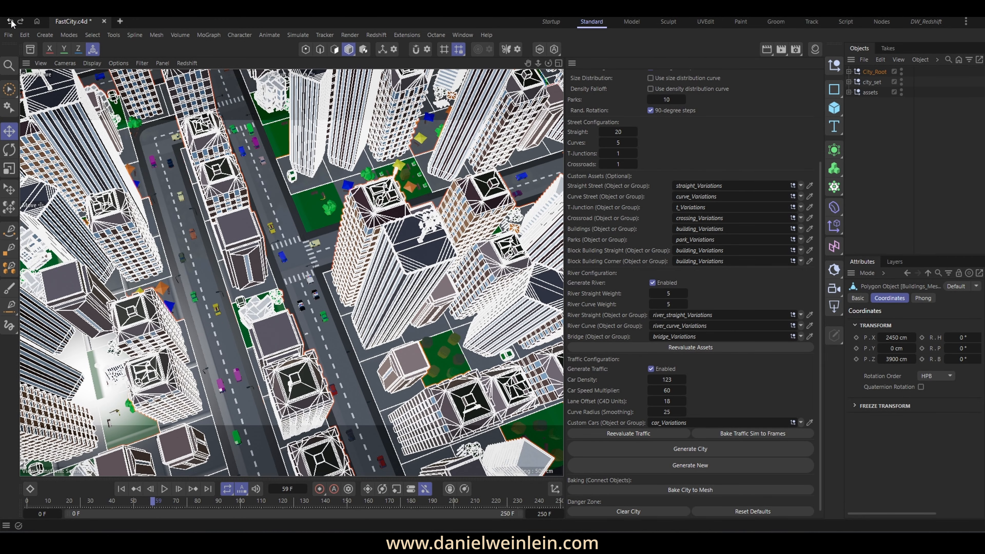
{"action": "left_click", "coordinate": [10, 22]}
{"action": "key", "text": "ctrl+z"}
{"action": "scroll", "coordinate": [367, 252], "scroll_direction": "down", "scroll_amount": 15}
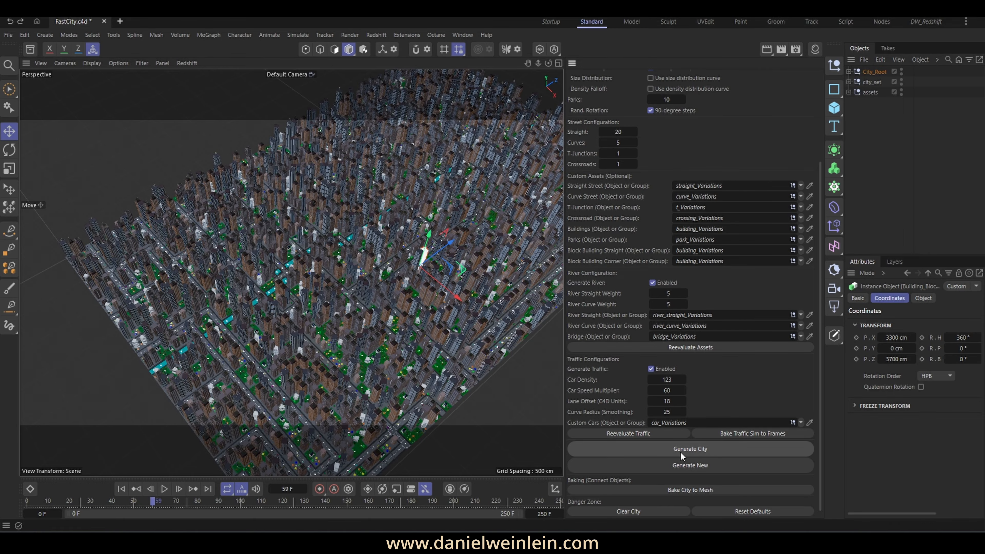